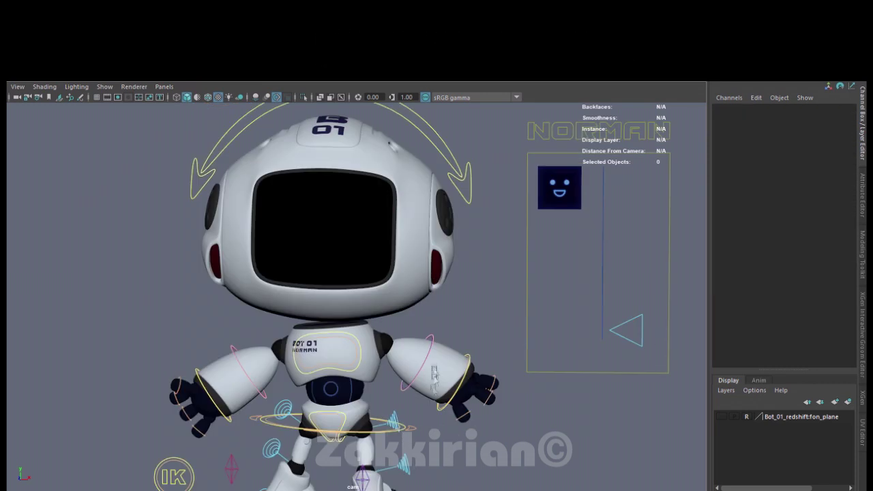
# Raise the left arm to horizontal at the elbow and turn the left hand around its wrist.
pyautogui.click(432, 348)
pyautogui.moveTo(389, 313); pyautogui.dragTo(416, 293)
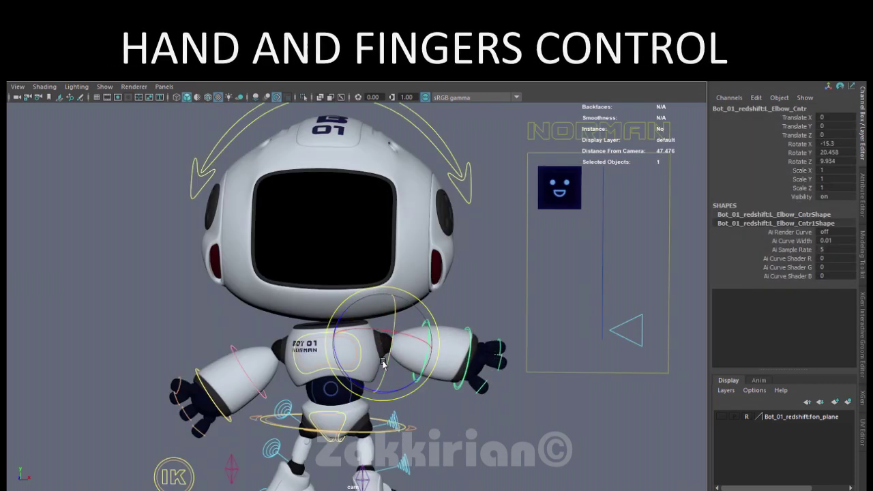
pyautogui.click(470, 408)
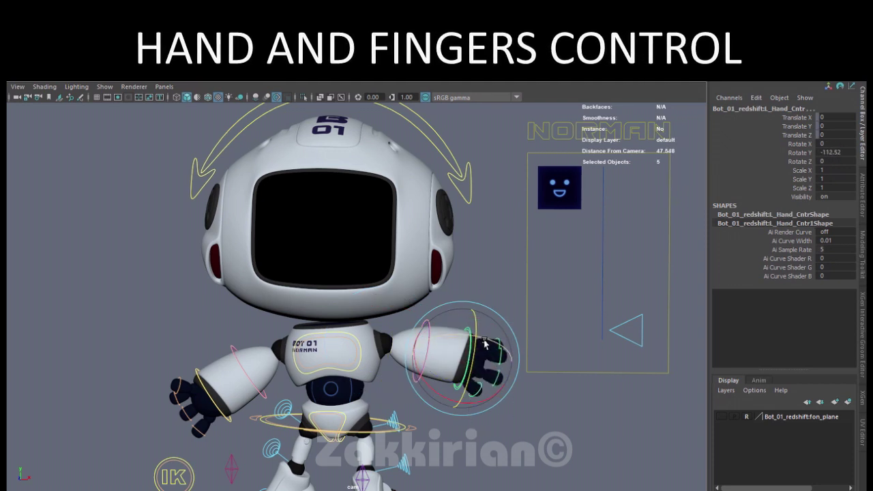
pyautogui.moveTo(460, 332)
pyautogui.mouseDown()
pyautogui.moveTo(481, 344)
pyautogui.moveTo(277, 355)
pyautogui.mouseUp()
# Curl the left fingers slightly and fold the left arm inward toward the chest.
pyautogui.click(505, 360)
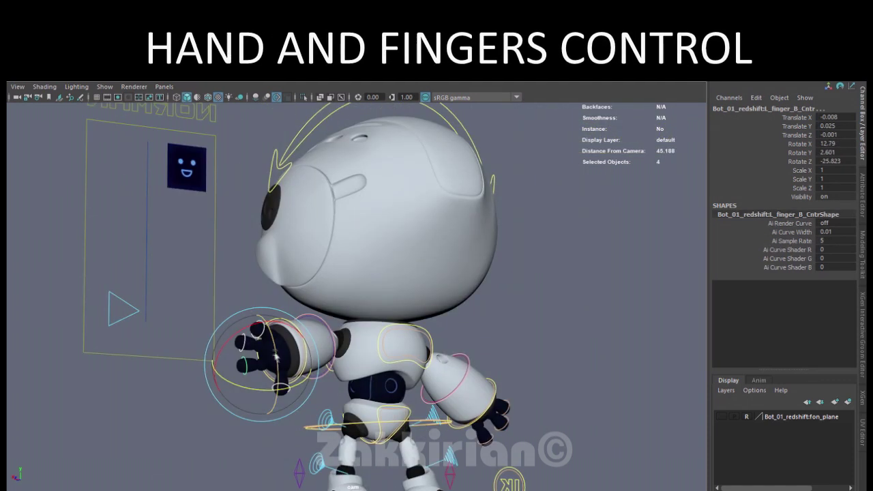
pyautogui.moveTo(249, 393); pyautogui.dragTo(253, 398)
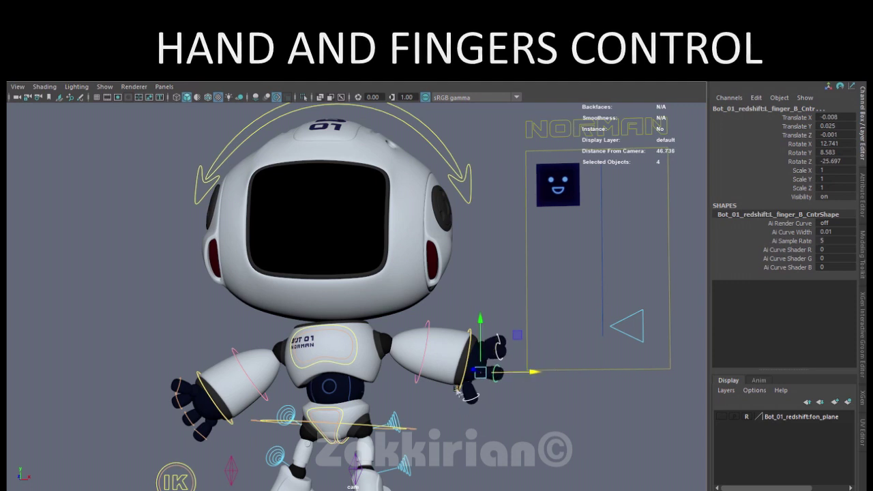
pyautogui.click(467, 365)
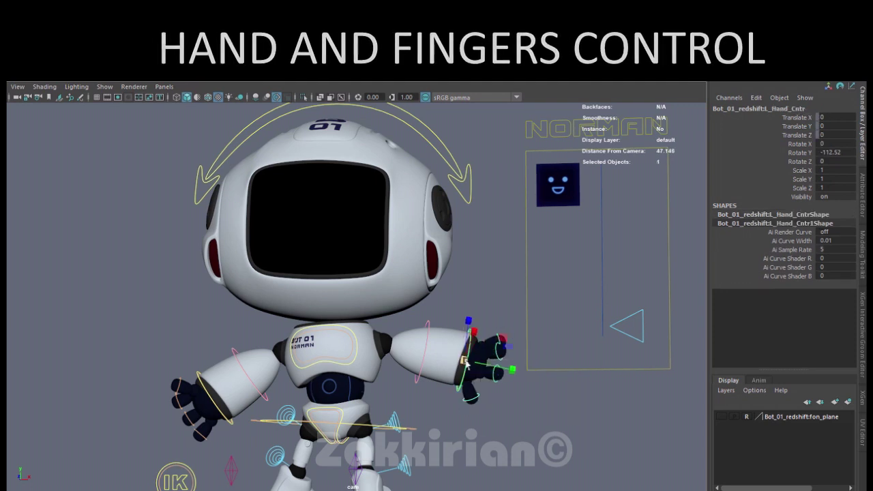
pyautogui.click(424, 352)
pyautogui.moveTo(436, 351); pyautogui.dragTo(306, 354)
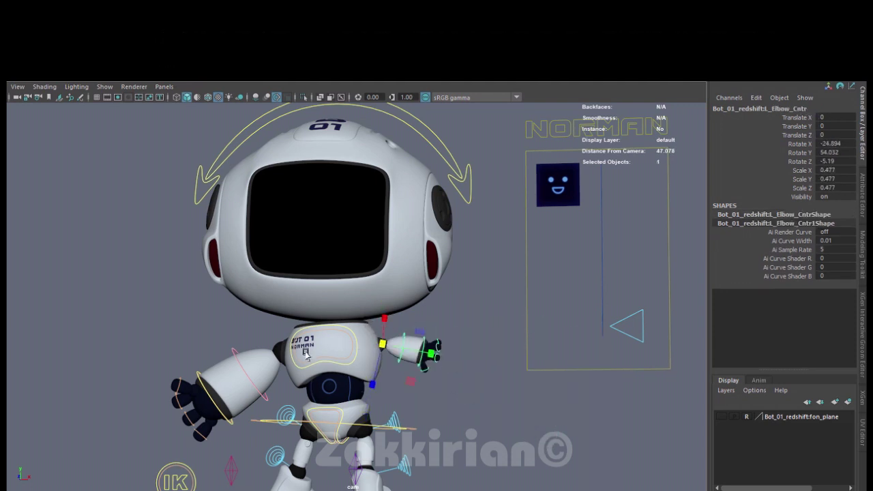
pyautogui.click(309, 377)
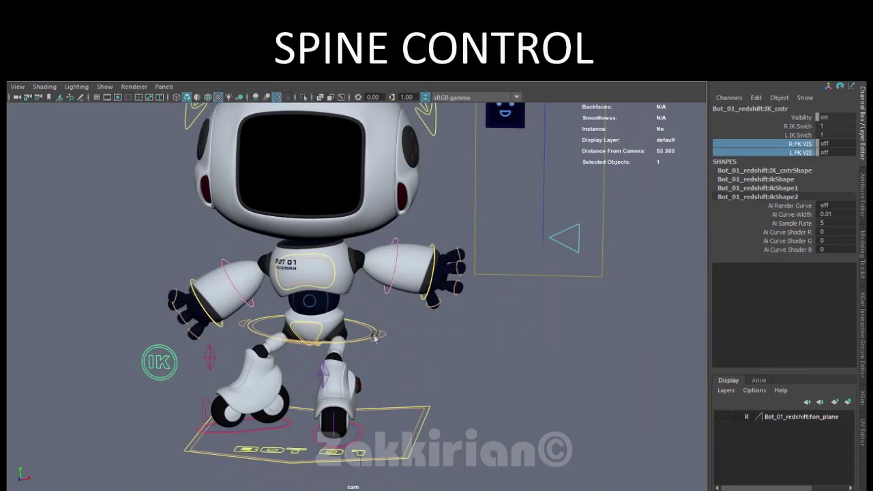
# Move Chest_Cntr so the spine sways, tilting the chest about 7.255 on Z.
pyautogui.click(207, 360)
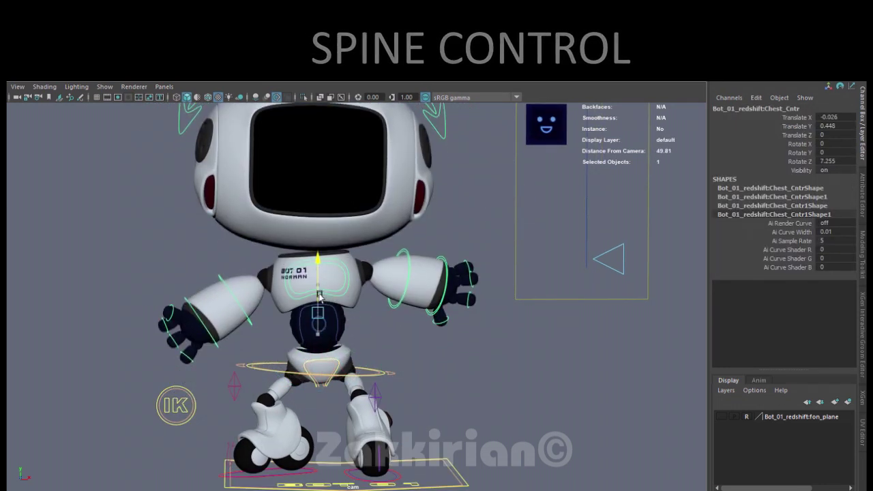
pyautogui.moveTo(320, 336); pyautogui.dragTo(319, 314)
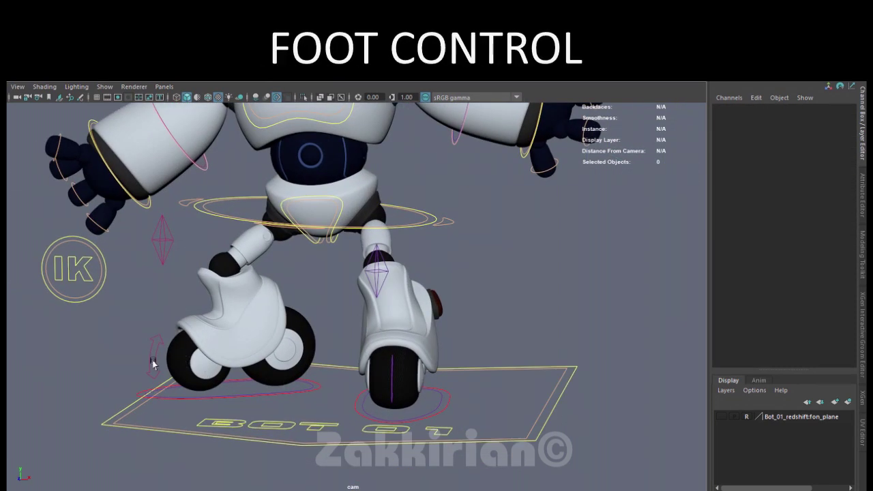
# Rock the right foot on its wheels, select the left foot, and enable Wireframe on Shaded.
pyautogui.click(153, 364)
pyautogui.moveTo(158, 369); pyautogui.dragTo(205, 362)
pyautogui.click(447, 399)
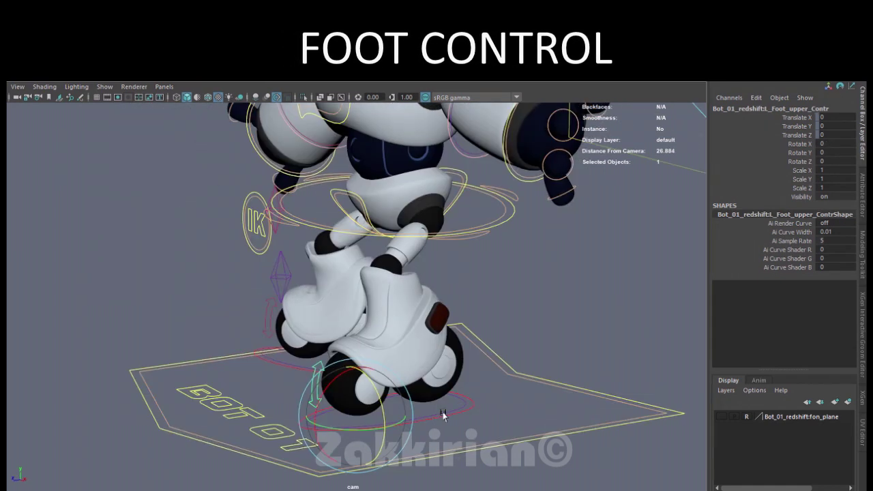
pyautogui.click(218, 97)
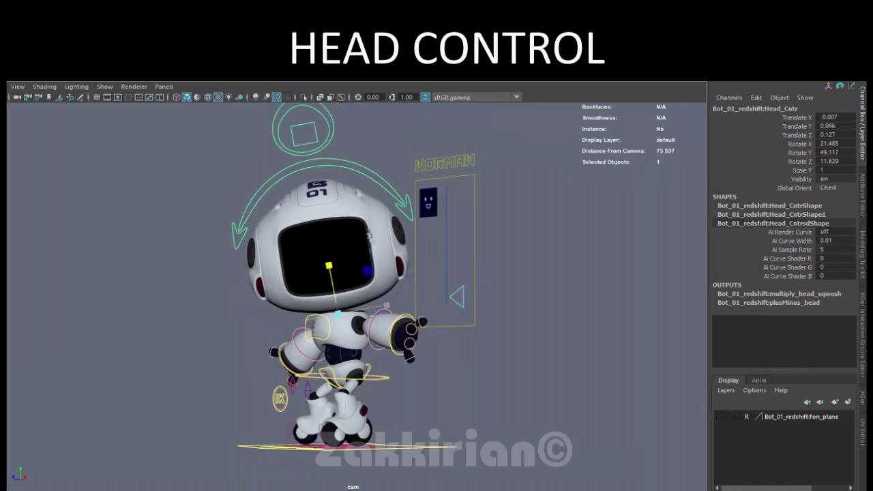
# Rotate the head, tilt the chest the other way, and set Head_Cntr's Global Orient to Base.
pyautogui.click(373, 177)
pyautogui.moveTo(376, 234); pyautogui.dragTo(387, 266)
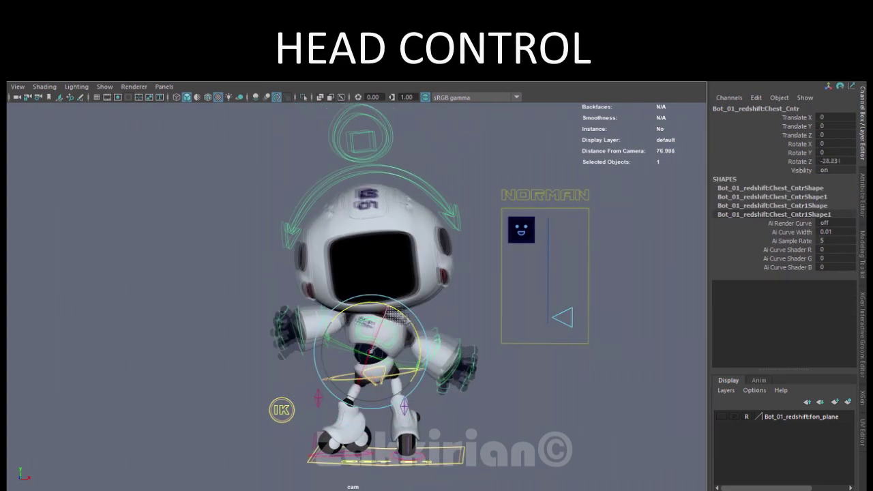
pyautogui.moveTo(391, 313); pyautogui.dragTo(382, 305)
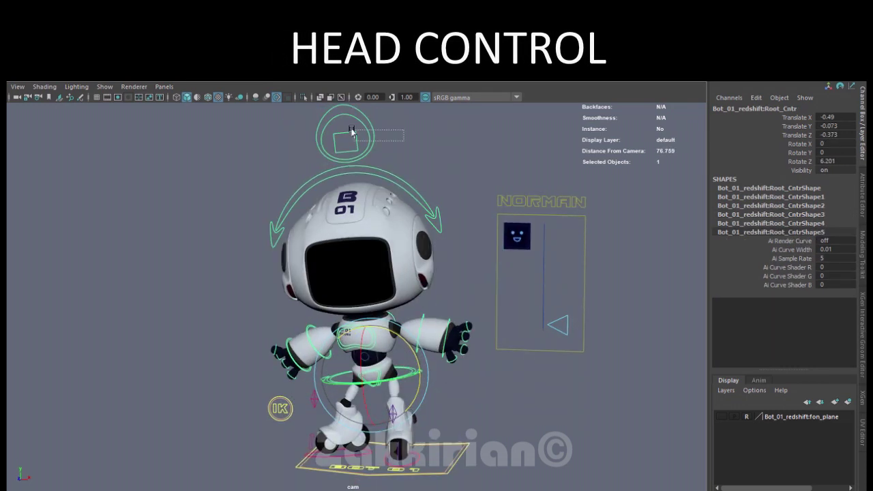
pyautogui.moveTo(353, 131); pyautogui.dragTo(351, 129)
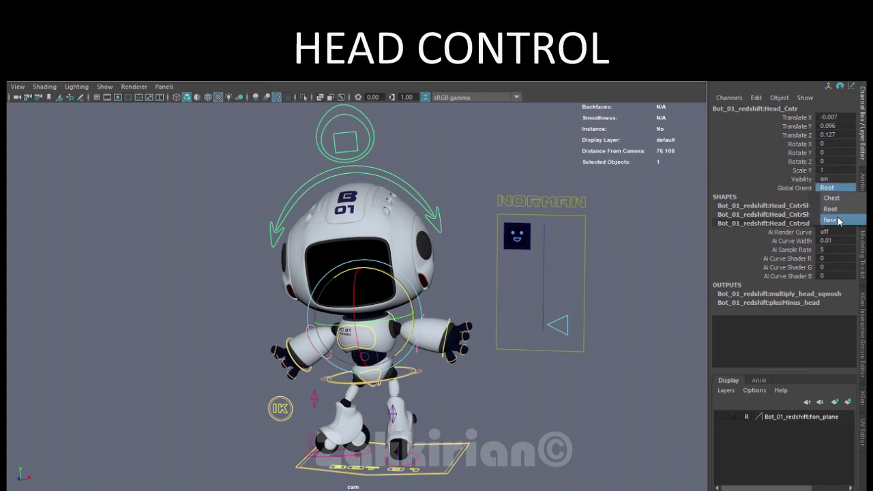
pyautogui.click(830, 220)
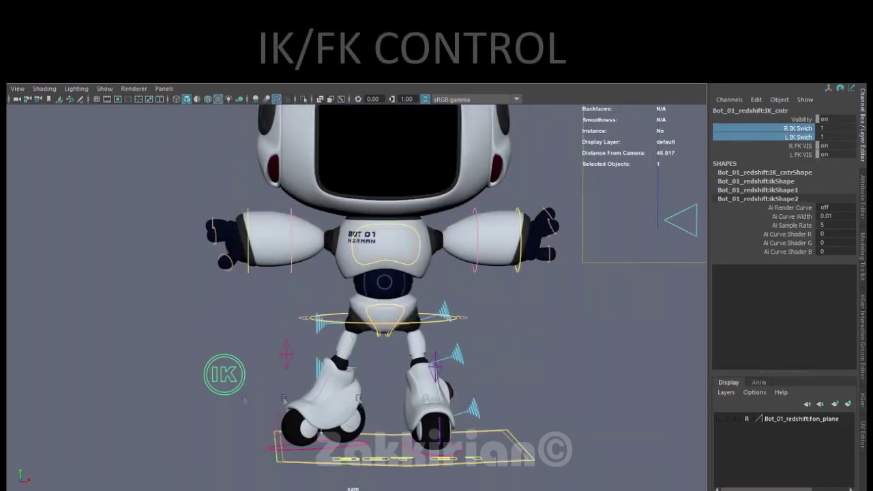
# Set R IK Swich to 0 to switch the right leg from IK to FK.
pyautogui.moveTo(798, 145); pyautogui.dragTo(791, 155)
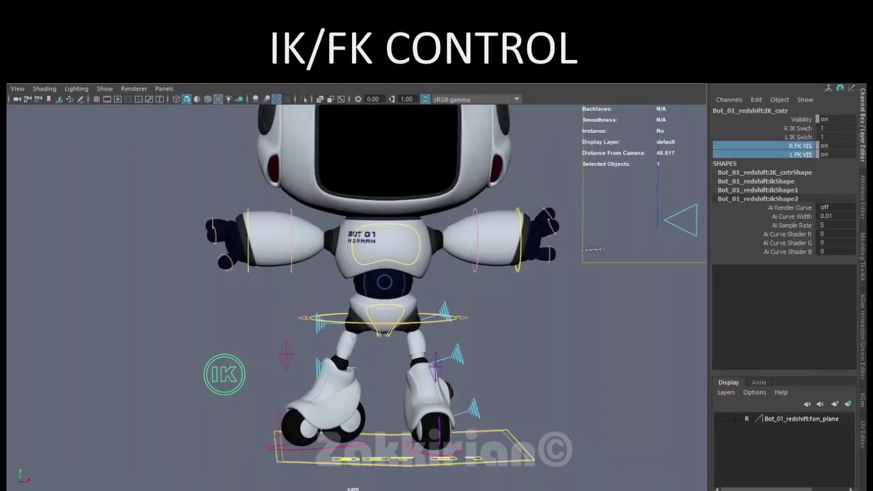
pyautogui.moveTo(558, 297); pyautogui.dragTo(539, 307, button='middle')
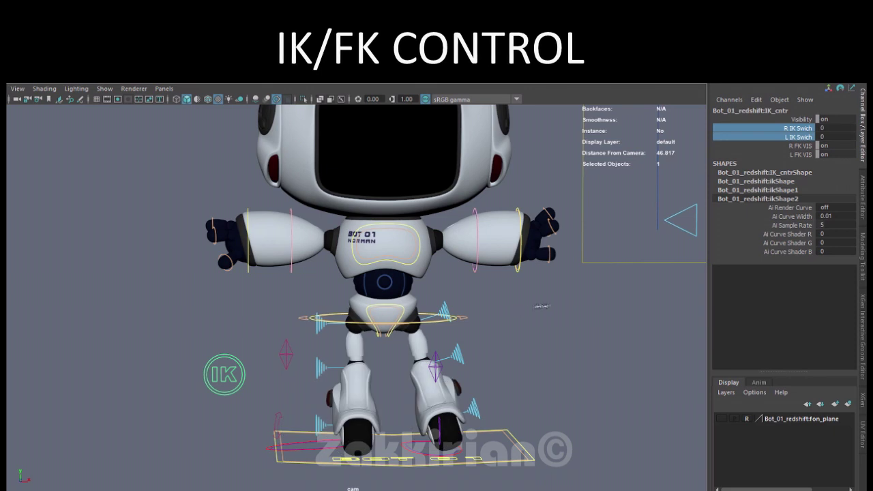
pyautogui.click(365, 355)
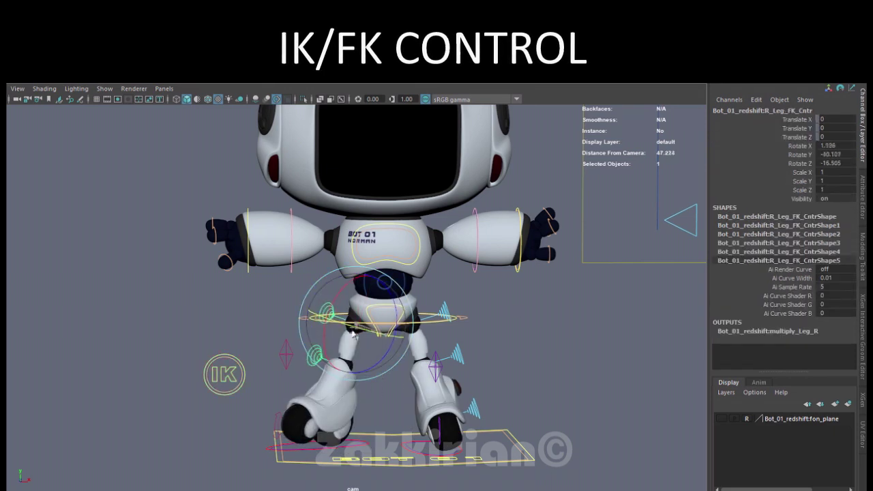
pyautogui.click(311, 437)
pyautogui.click(233, 374)
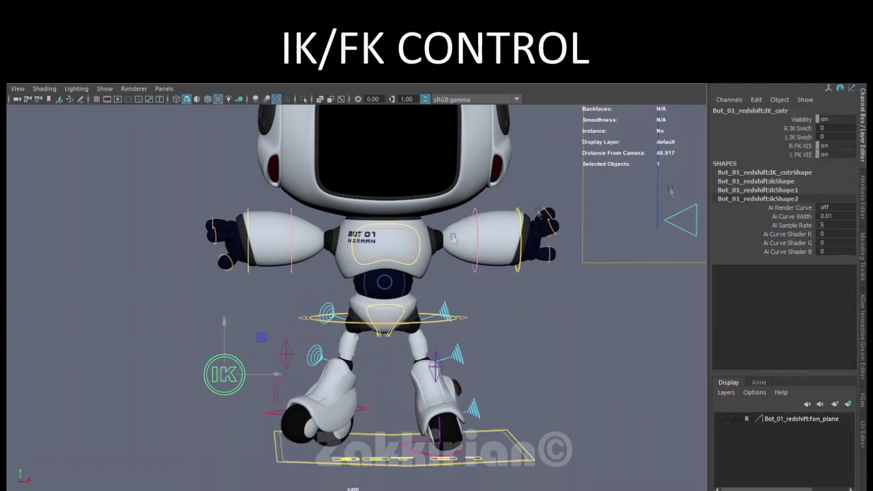
pyautogui.click(382, 416)
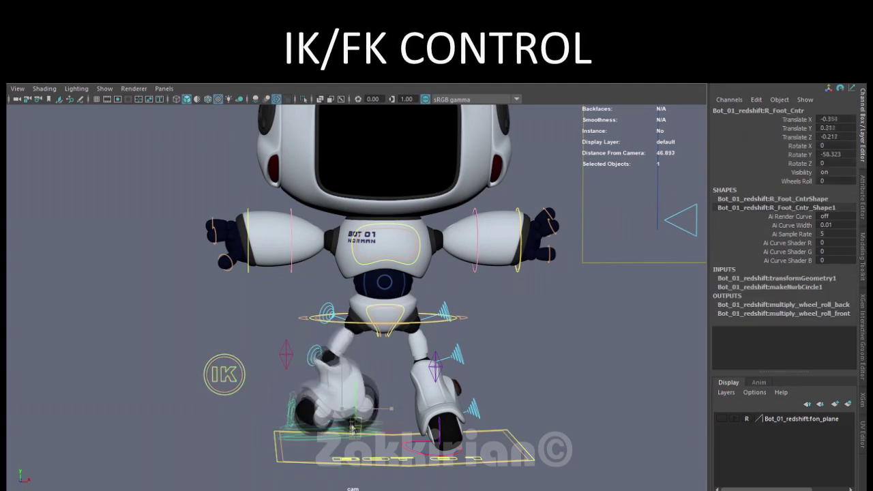
pyautogui.click(242, 384)
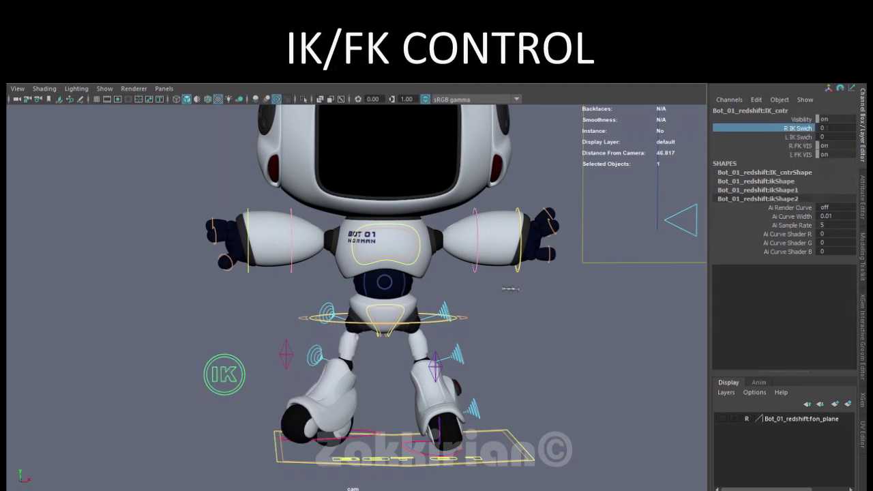
# Rotate R_Leg_FK_Cntr to swing the right leg forward at the hip, viewing from several angles.
pyautogui.click(315, 355)
pyautogui.press('e')
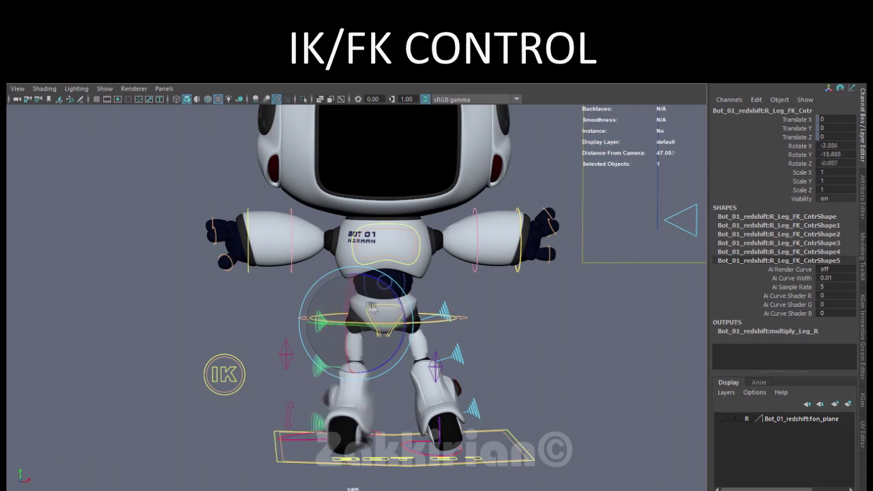
pyautogui.moveTo(372, 309); pyautogui.dragTo(321, 361)
pyautogui.click(350, 366)
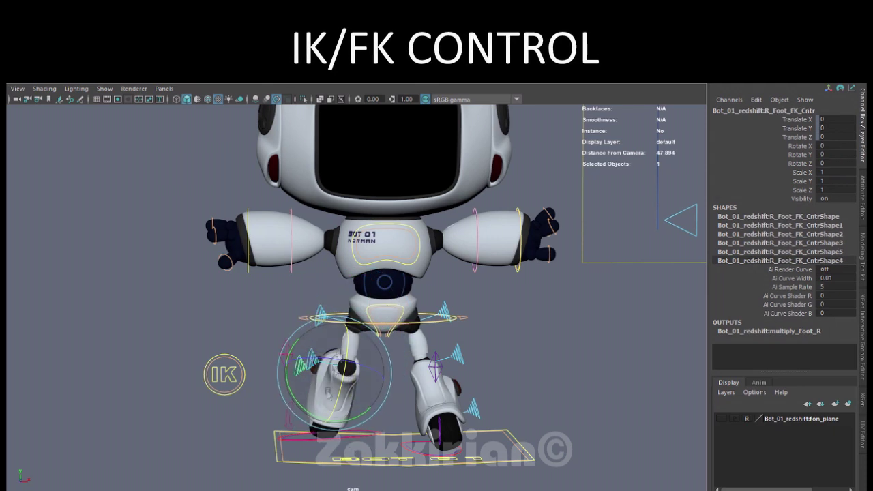
pyautogui.moveTo(301, 413)
pyautogui.keyDown('alt'); pyautogui.mouseDown()
pyautogui.moveTo(461, 400)
pyautogui.moveTo(410, 383)
pyautogui.mouseUp(); pyautogui.keyUp('alt')
pyautogui.click(407, 383)
pyautogui.click(457, 350)
pyautogui.keyDown('alt'); pyautogui.moveTo(457, 350); pyautogui.dragTo(386, 345); pyautogui.keyUp('alt')
pyautogui.click(385, 344)
pyautogui.keyDown('alt'); pyautogui.moveTo(333, 353); pyautogui.dragTo(300, 351); pyautogui.keyUp('alt')
# Set R IK Swich back to 1 to return the right leg to IK.
pyautogui.keyDown('shift'); pyautogui.click(305, 307); pyautogui.keyUp('shift')
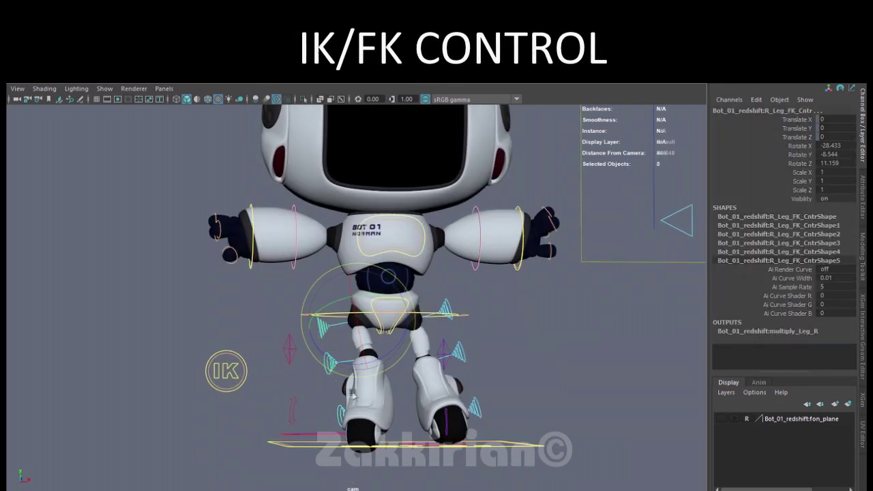
pyautogui.click(230, 383)
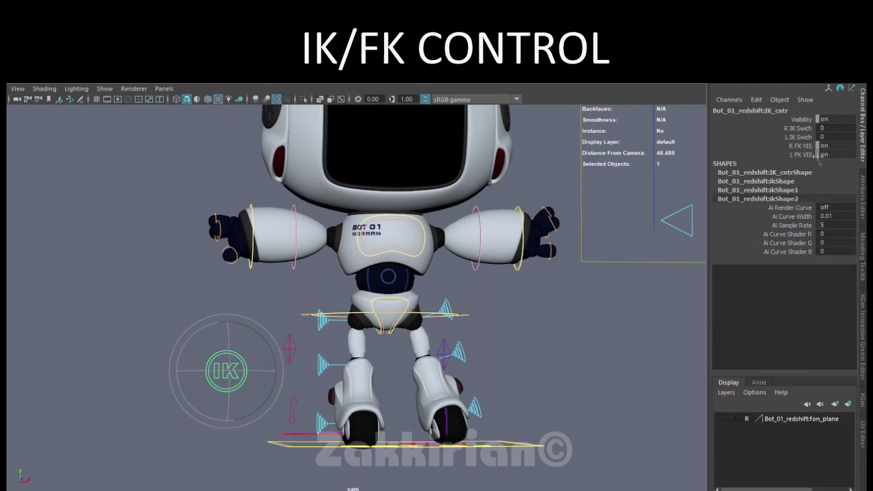
pyautogui.click(341, 437)
pyautogui.click(286, 348)
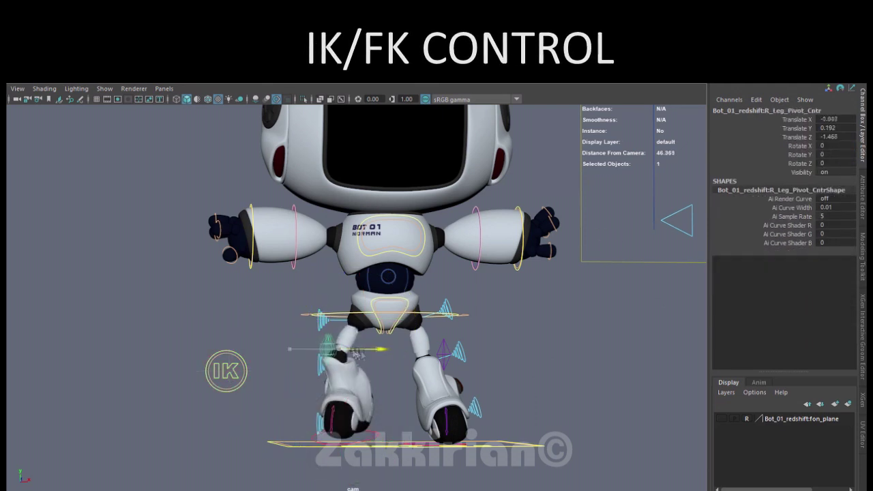
pyautogui.keyDown('alt'); pyautogui.moveTo(287, 348); pyautogui.dragTo(382, 349); pyautogui.keyUp('alt')
pyautogui.moveTo(481, 365)
pyautogui.keyDown('alt'); pyautogui.mouseDown()
pyautogui.moveTo(409, 320)
pyautogui.moveTo(503, 336)
pyautogui.moveTo(437, 341)
pyautogui.moveTo(382, 368)
pyautogui.moveTo(348, 409)
pyautogui.mouseUp(); pyautogui.keyUp('alt')
pyautogui.click(400, 315)
# Bend the left knee forward into a kick and turn off R FK VIS and L FK VIS.
pyautogui.click(447, 349)
pyautogui.press('e')
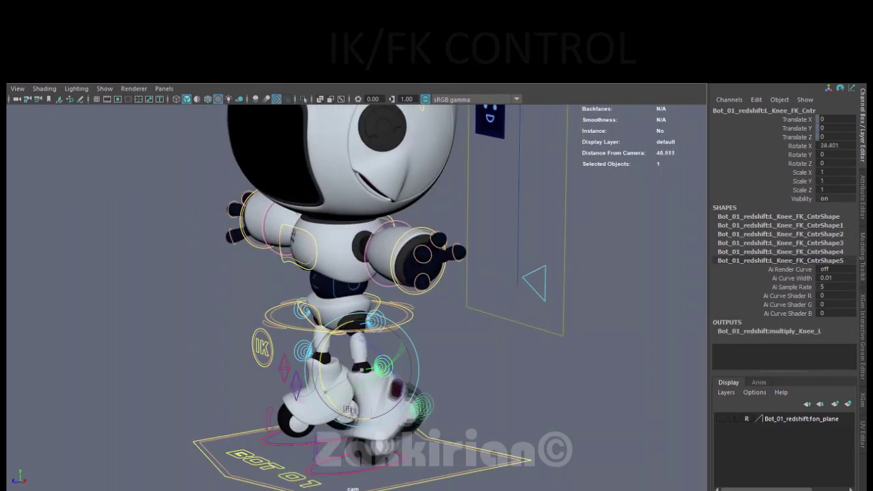
pyautogui.click(423, 355)
pyautogui.moveTo(423, 355)
pyautogui.keyDown('alt'); pyautogui.mouseDown()
pyautogui.moveTo(542, 387)
pyautogui.moveTo(464, 383)
pyautogui.mouseUp(); pyautogui.keyUp('alt')
pyautogui.click(249, 390)
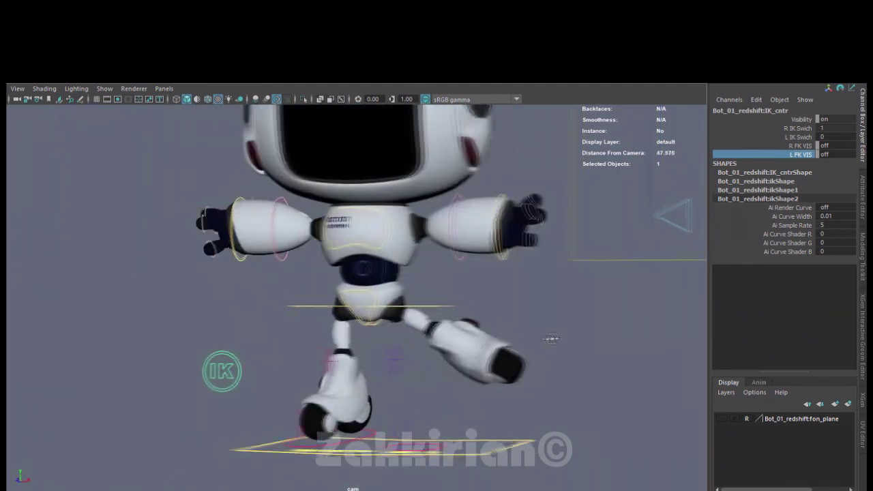
pyautogui.click(334, 431)
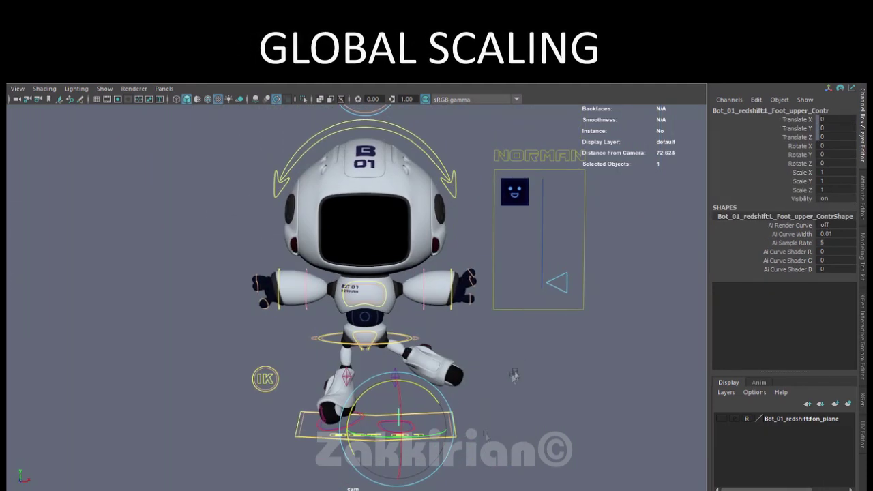
# Scale the robot up with Base_cntr, rotate Root_Cntr, and roll the head to -63.295.
pyautogui.click(428, 435)
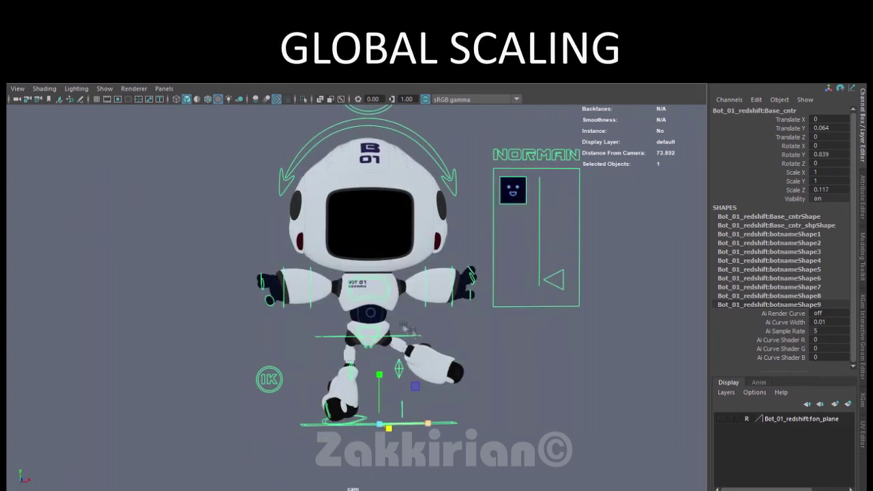
pyautogui.click(392, 389)
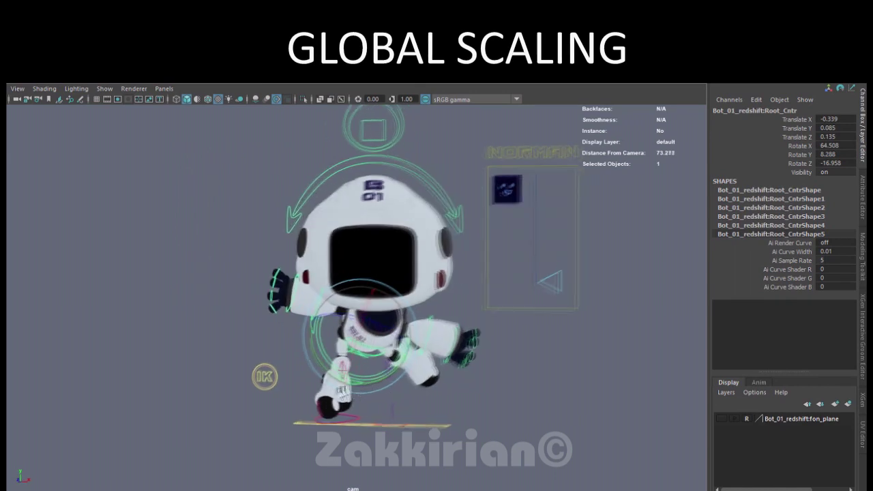
pyautogui.click(418, 240)
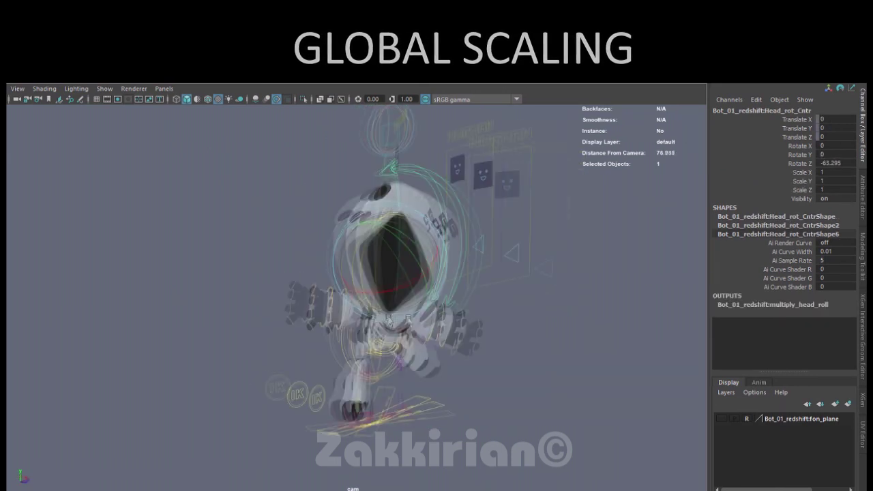